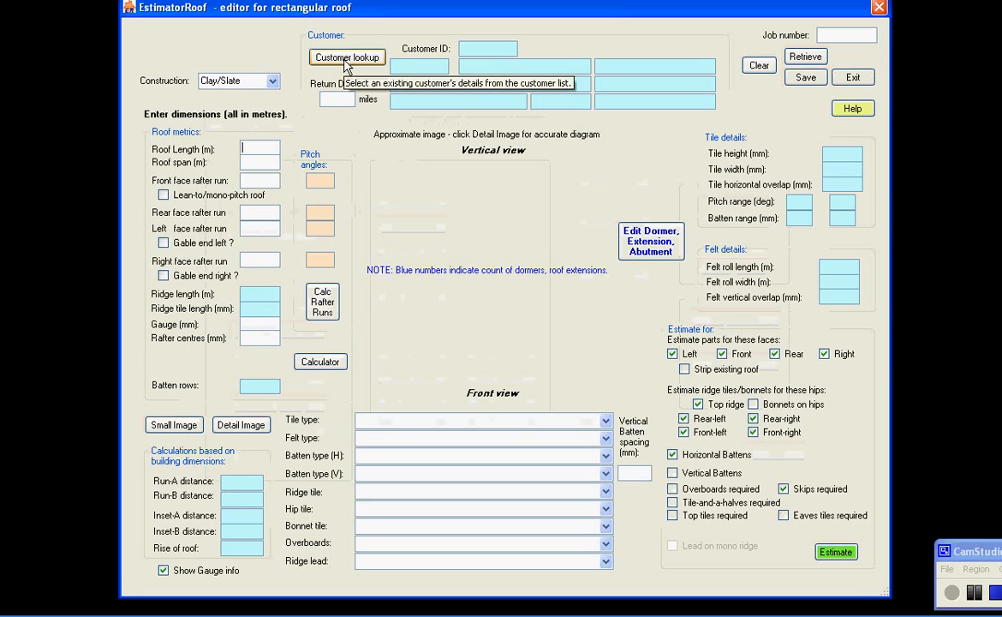
Look up an existing customer in the customer list and select their details into the roof job
{"action": "left_click", "coordinate": [346, 61]}
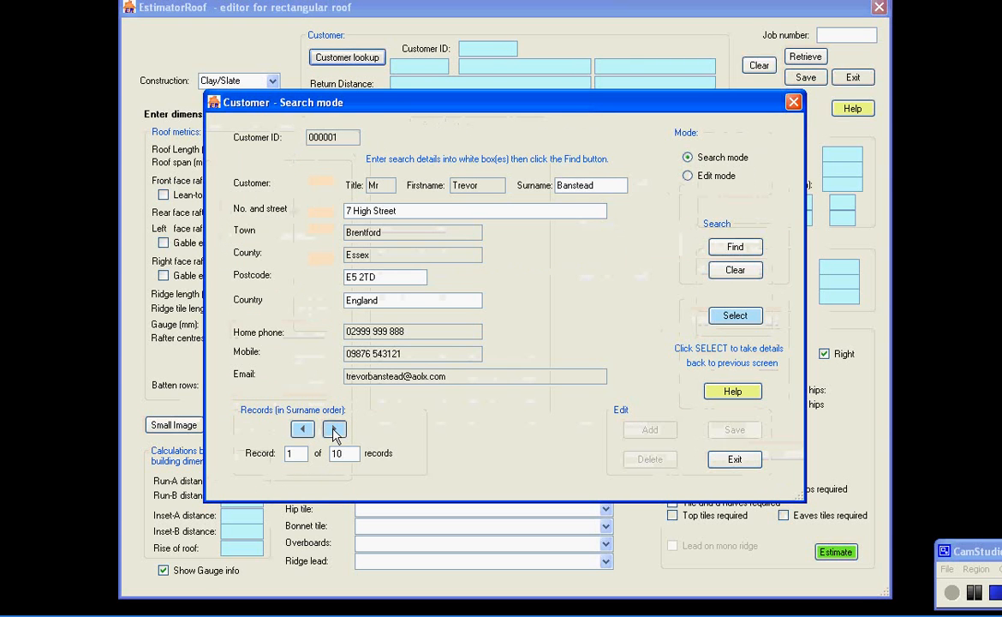
{"action": "left_click", "coordinate": [334, 428]}
{"action": "left_click", "coordinate": [334, 428]}
{"action": "left_click", "coordinate": [334, 428]}
{"action": "left_click", "coordinate": [725, 319]}
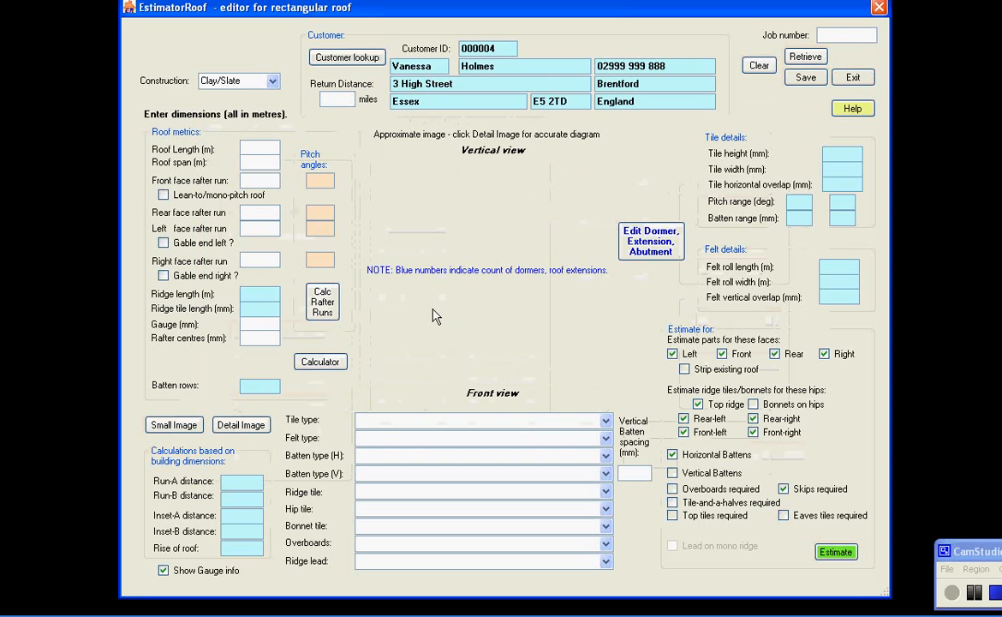
Enter a 29-mile return distance, roof length 18.2 m, span 10.32 m, and rafter runs of 5.4, 5.4, 2.59 and 7 m
{"action": "type", "text": "9"}
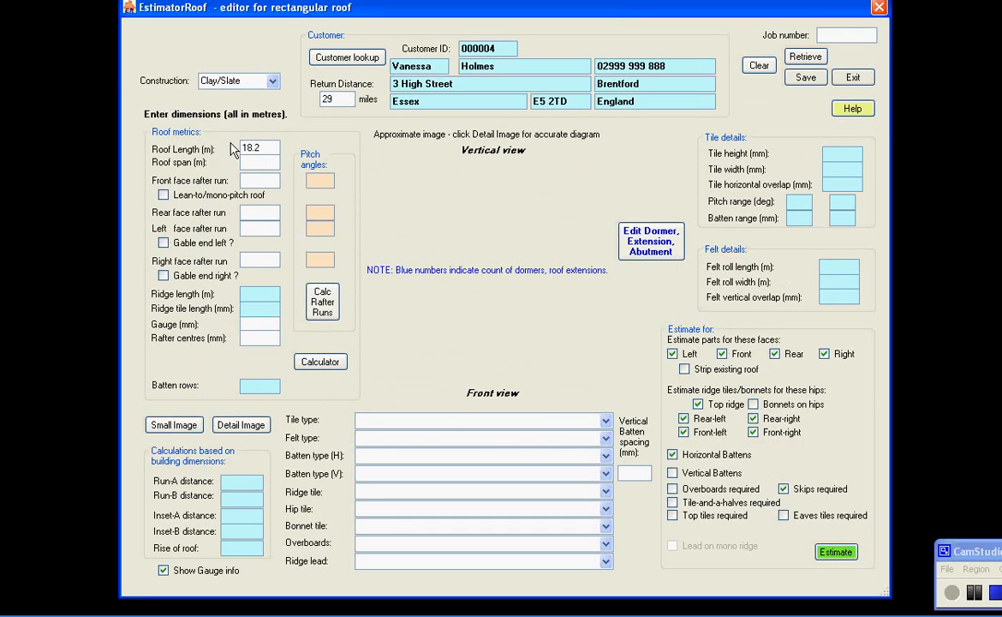
{"action": "left_click", "coordinate": [248, 161]}
{"action": "type", "text": "4"}
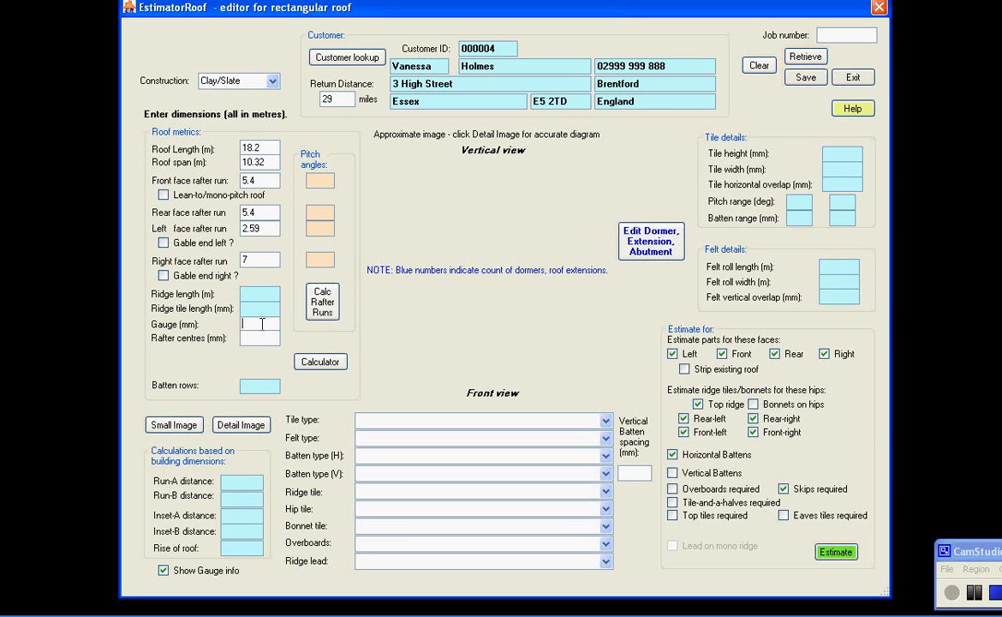
Set the gauge to 330 mm and rafter centres to 440 mm, and show the small roof image
{"action": "type", "text": "40"}
{"action": "left_click", "coordinate": [261, 339]}
{"action": "left_click_drag", "start_coordinate": [266, 325], "coordinate": [238, 333]}
{"action": "left_click", "coordinate": [262, 337]}
{"action": "left_click", "coordinate": [191, 426]}
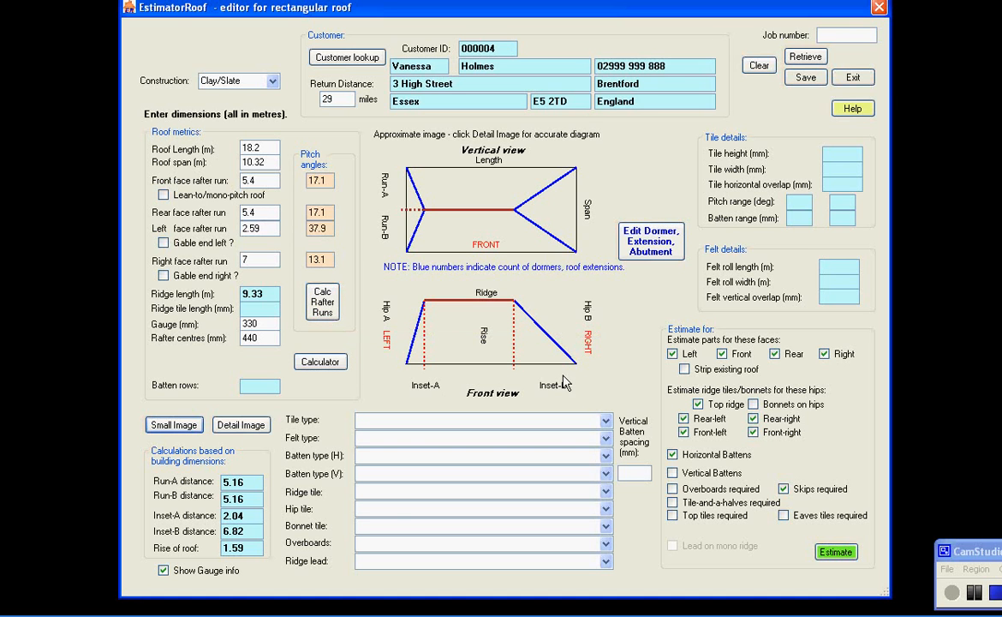
Choose Decra Classic as tile type and Buildfix Daltex Roof TX Roofing Felt 1m x 50m as felt
{"action": "left_click", "coordinate": [607, 421]}
{"action": "left_click", "coordinate": [413, 459]}
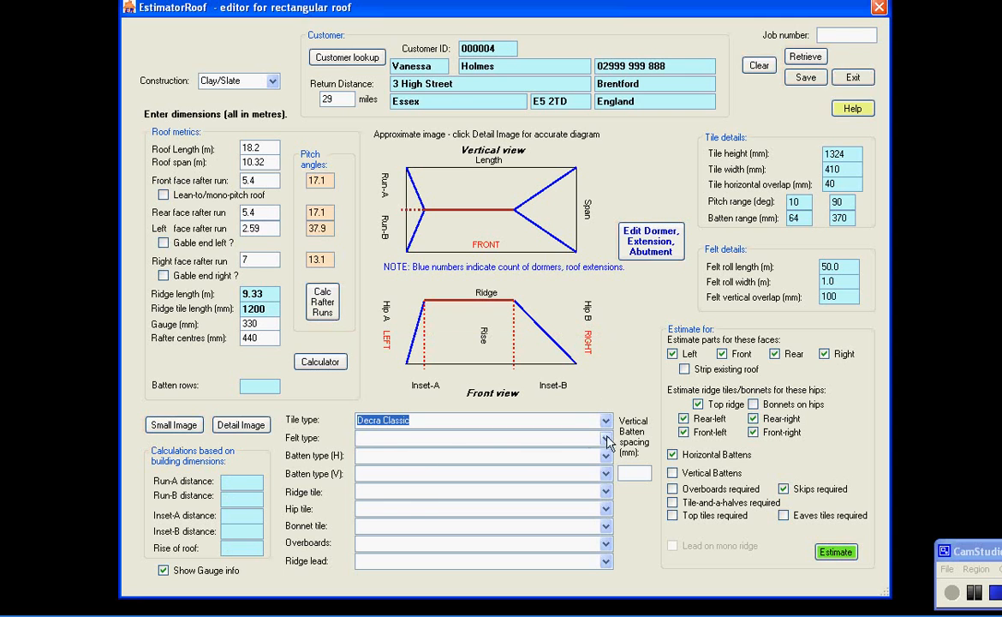
{"action": "left_click", "coordinate": [607, 437]}
{"action": "left_click", "coordinate": [604, 455]}
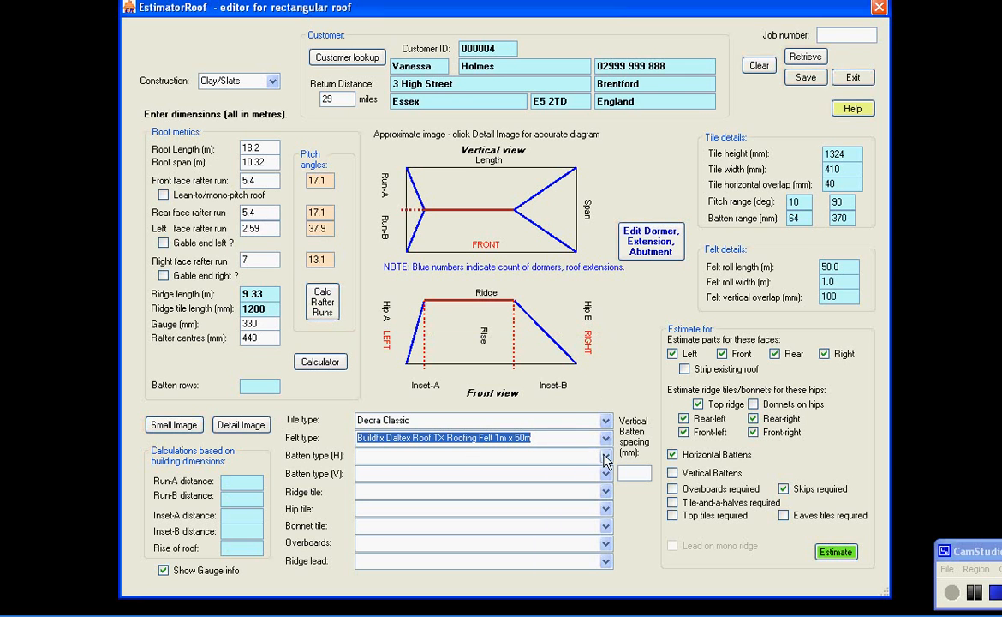
Choose 19 x 38mm horizontal battens and Decra Classic D-Ridge/Hip ridge tiles
{"action": "left_click", "coordinate": [606, 455]}
{"action": "left_click", "coordinate": [503, 467]}
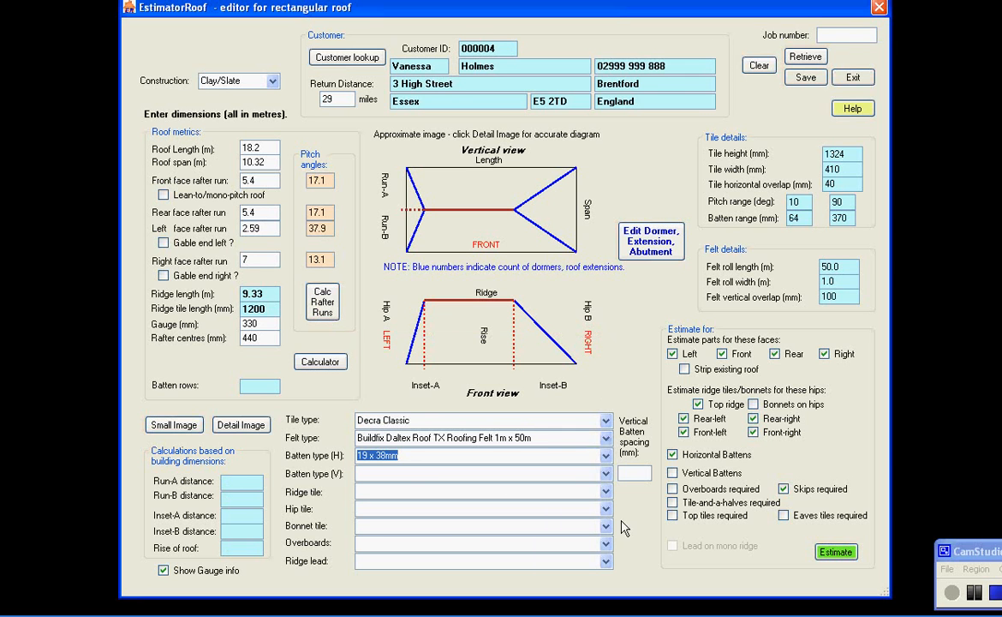
{"action": "left_click", "coordinate": [561, 491]}
{"action": "left_click", "coordinate": [430, 516]}
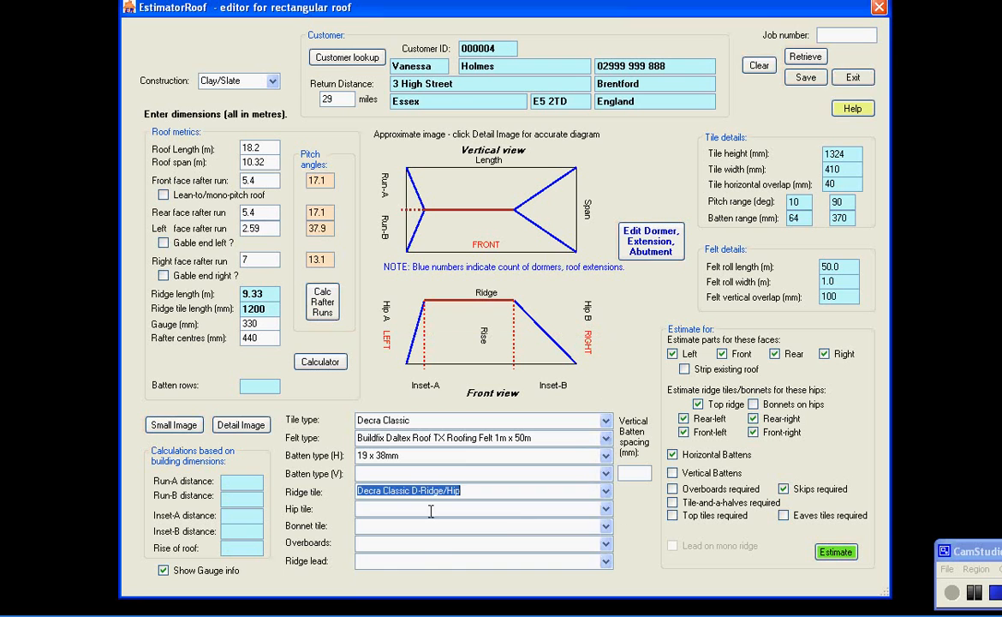
Choose Decra Classic B-Ridge/Hip hip tiles and Marley Clay Kent Bonnet 50 - 60 deg bonnet tiles
{"action": "left_click", "coordinate": [606, 508]}
{"action": "left_click", "coordinate": [450, 533]}
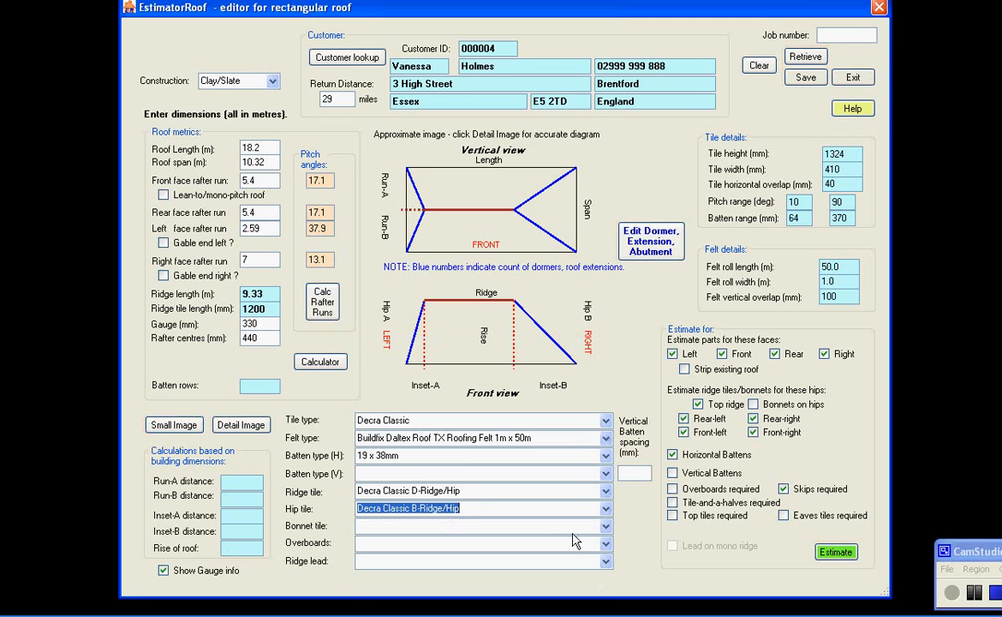
{"action": "left_click", "coordinate": [557, 525]}
{"action": "left_click", "coordinate": [441, 442]}
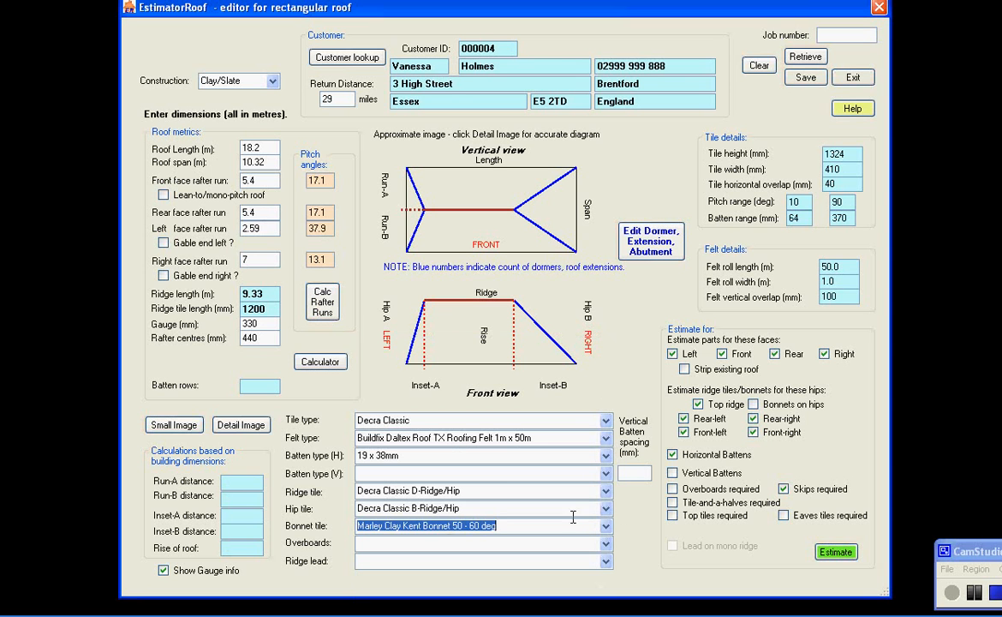
Choose OSB 15mm (2.44/1.22) (BS EN 300) overboards and Lead Code 4 150mm X 3M Roll ridge lead
{"action": "left_click", "coordinate": [605, 543]}
{"action": "left_click", "coordinate": [481, 558]}
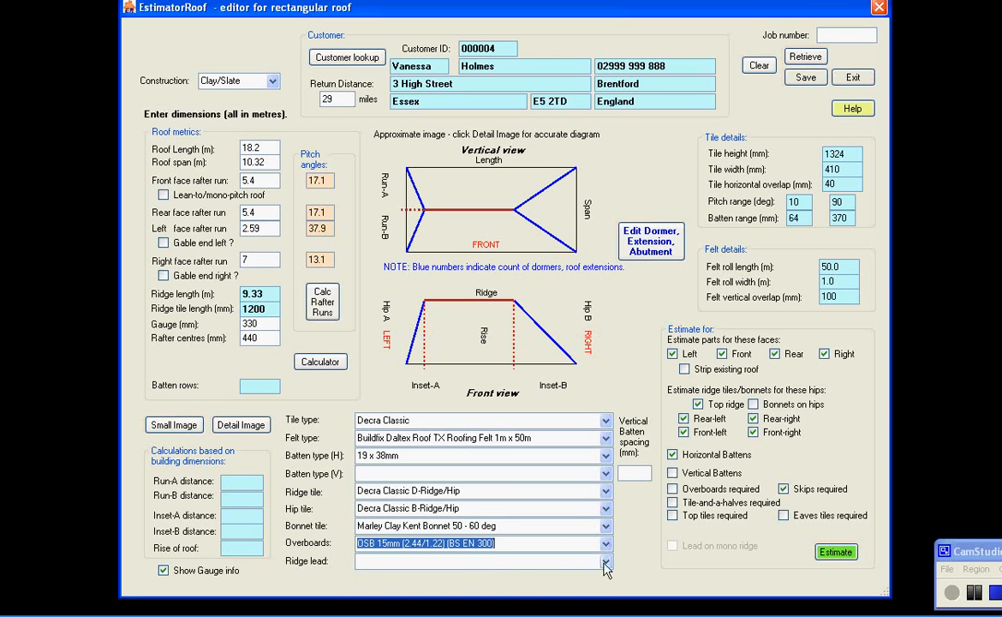
{"action": "left_click", "coordinate": [606, 561]}
{"action": "left_click", "coordinate": [462, 477]}
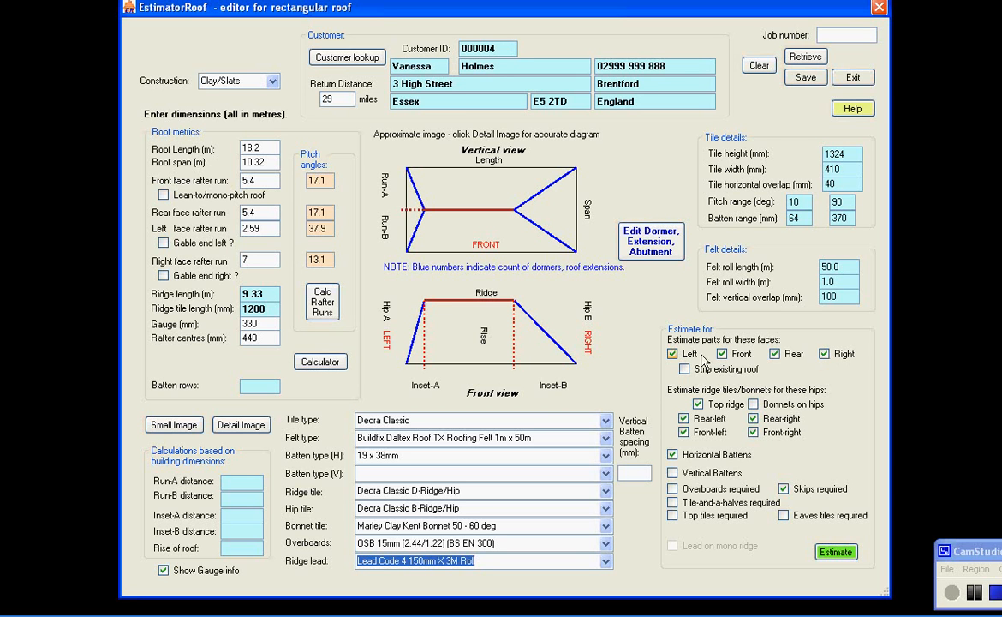
Enable bonnets on hips and stripping the existing roof, acknowledging the batten rows notice
{"action": "left_click", "coordinate": [823, 355]}
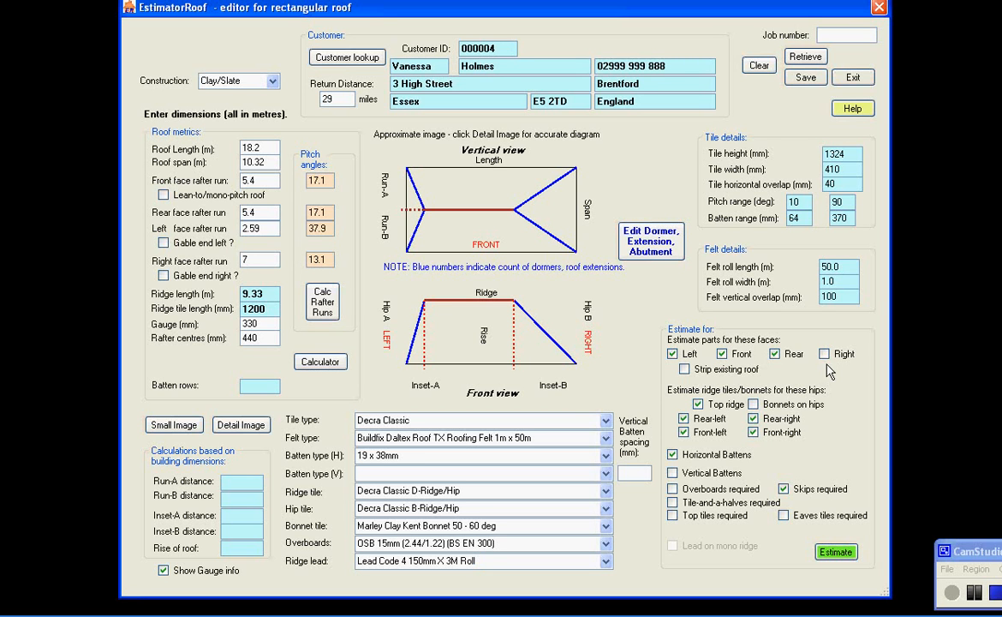
{"action": "left_click", "coordinate": [823, 355]}
{"action": "left_click", "coordinate": [773, 405]}
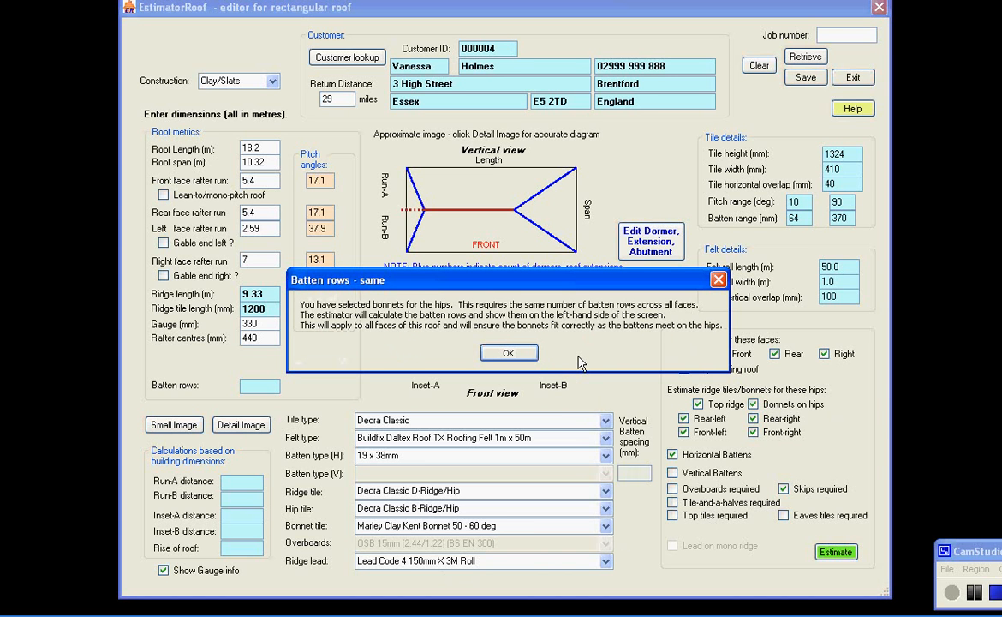
{"action": "left_click", "coordinate": [520, 355]}
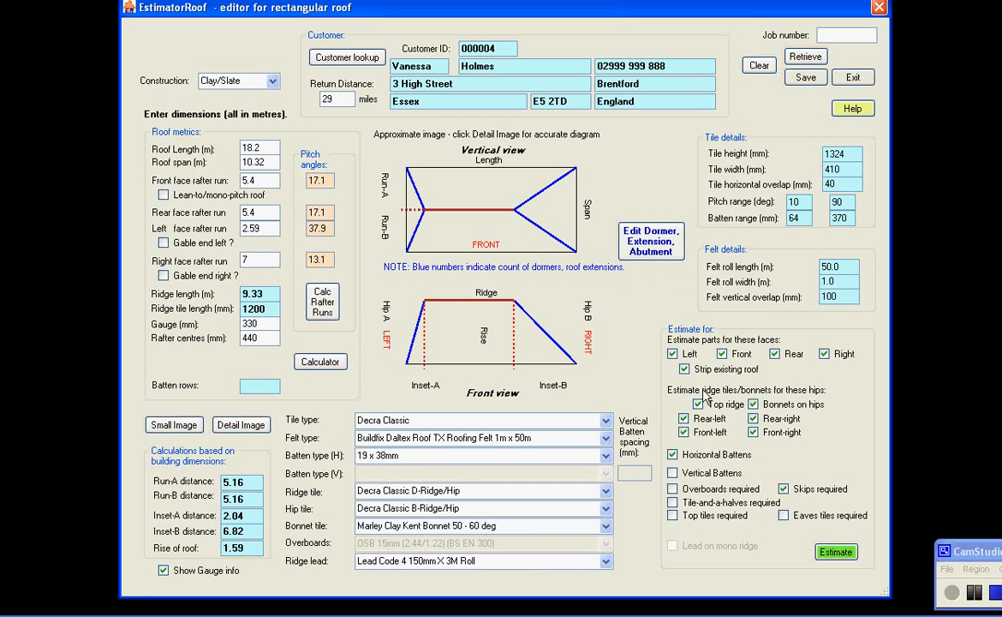
Run the estimate and review the itemised parts and labour lines in the results
{"action": "left_click", "coordinate": [834, 551]}
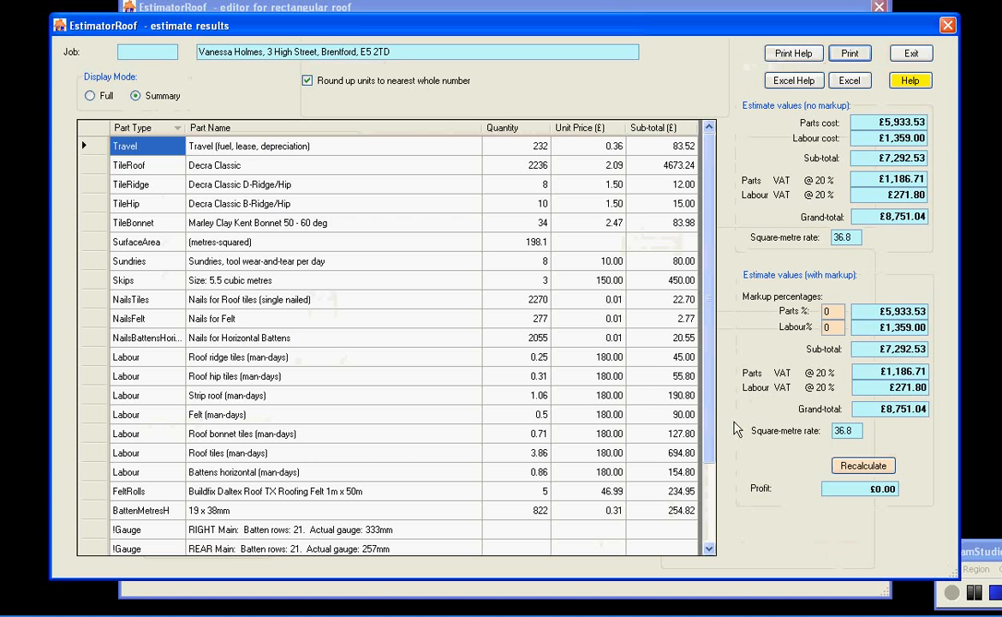
{"action": "left_click_drag", "start_coordinate": [710, 277], "coordinate": [702, 370]}
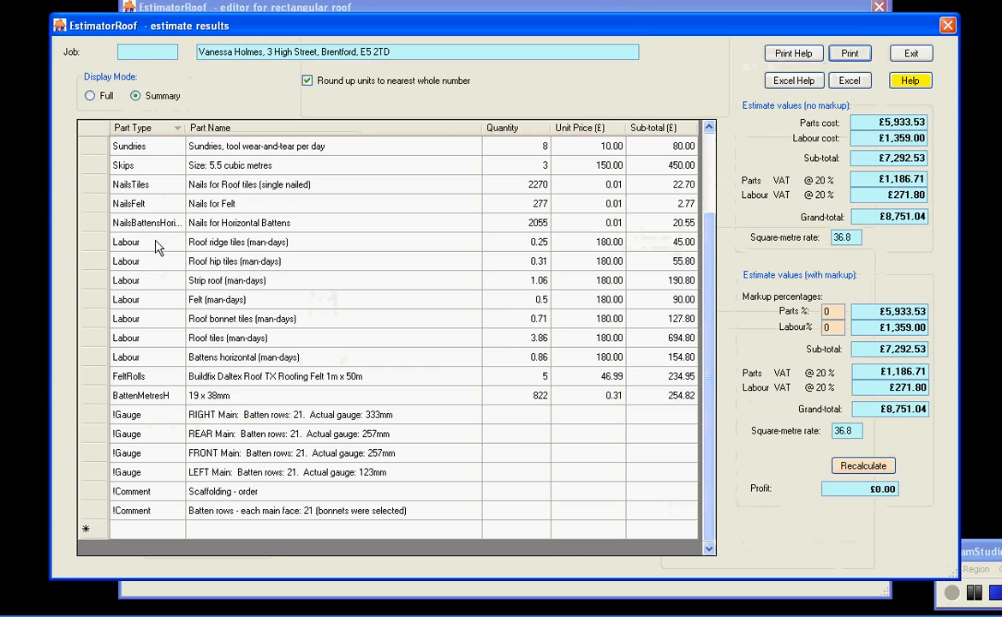
{"action": "left_click_drag", "start_coordinate": [113, 240], "coordinate": [536, 358]}
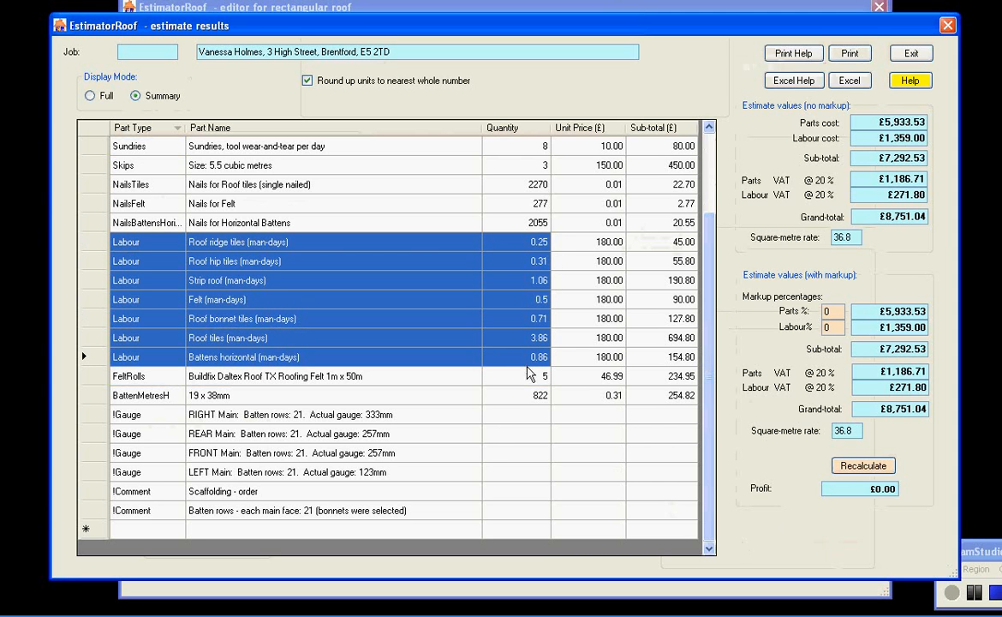
{"action": "scroll", "coordinate": [715, 324], "scroll_direction": "up", "scroll_amount": 2}
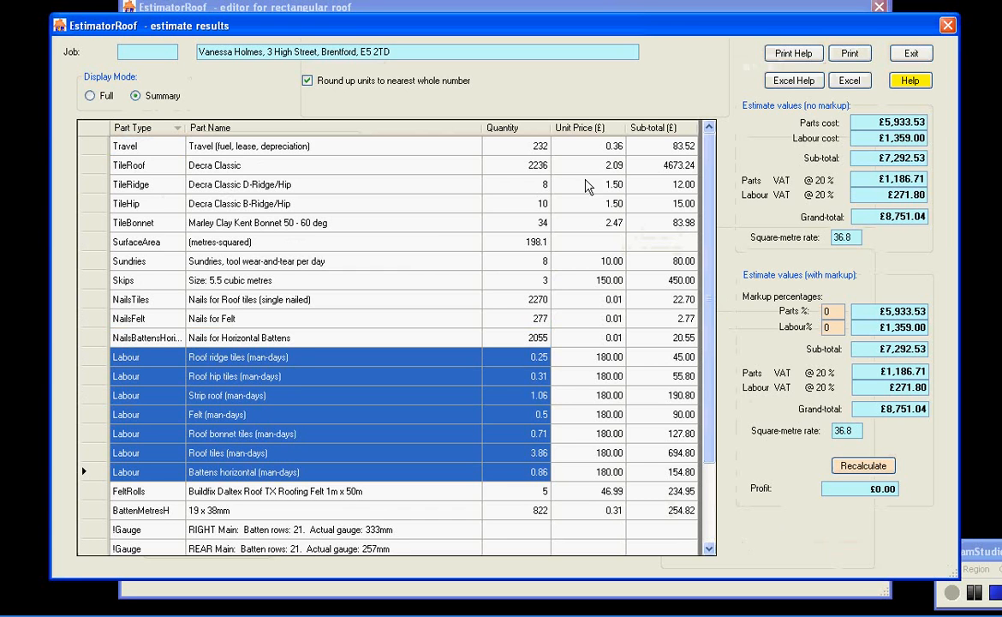
{"action": "left_click_drag", "start_coordinate": [711, 233], "coordinate": [709, 325]}
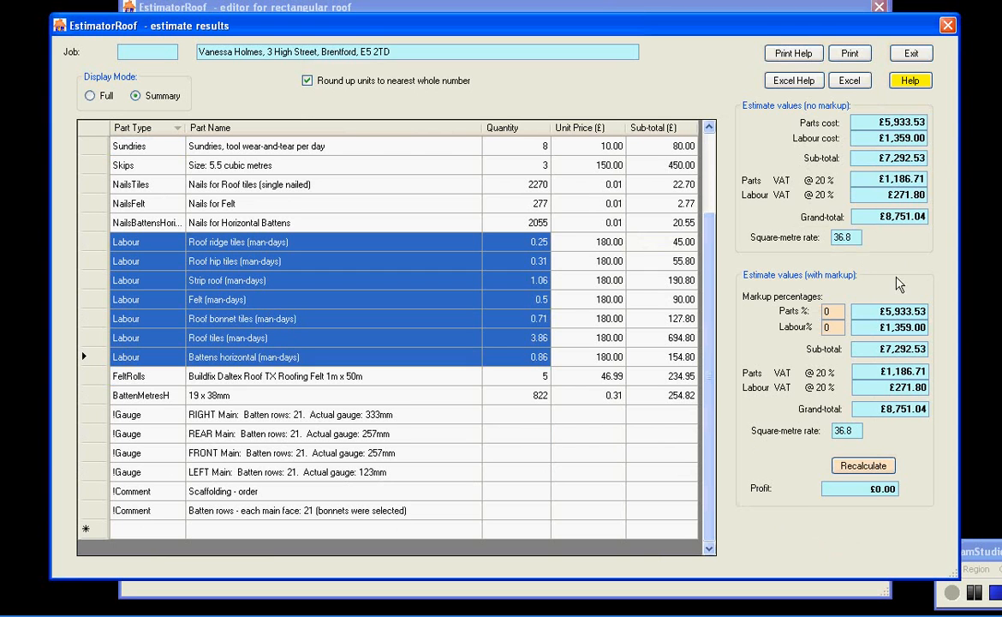
Set the parts markup to 10% and labour markup to 15%, and recalculate the estimate
{"action": "double_click", "coordinate": [839, 312]}
{"action": "type", "text": "10"}
{"action": "type", "text": "1"}
{"action": "type", "text": "5"}
{"action": "left_click", "coordinate": [861, 465]}
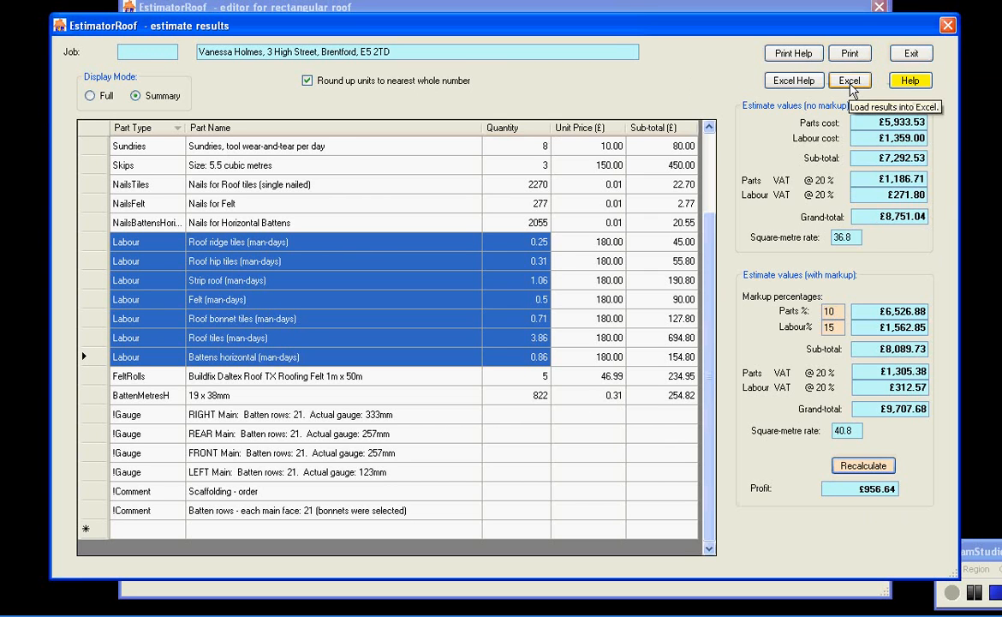
Load the estimate results into Excel, review the totals and parts summary, and close it without saving
{"action": "left_click", "coordinate": [852, 90]}
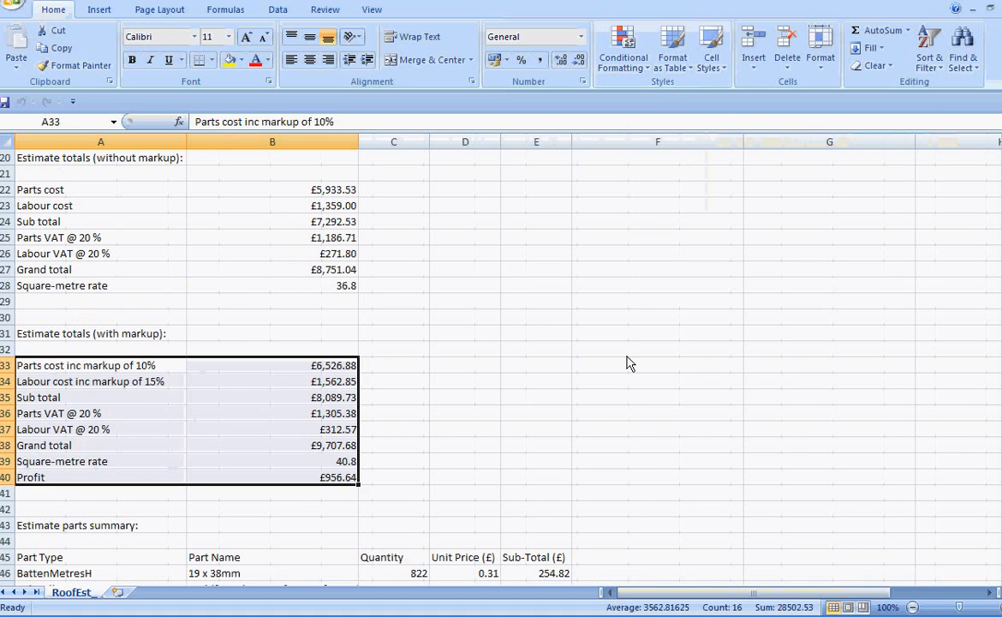
{"action": "mouse_move", "coordinate": [1001, 254]}
{"action": "left_mouse_down"}
{"action": "mouse_move", "coordinate": [998, 146]}
{"action": "mouse_move", "coordinate": [996, 274]}
{"action": "left_mouse_up"}
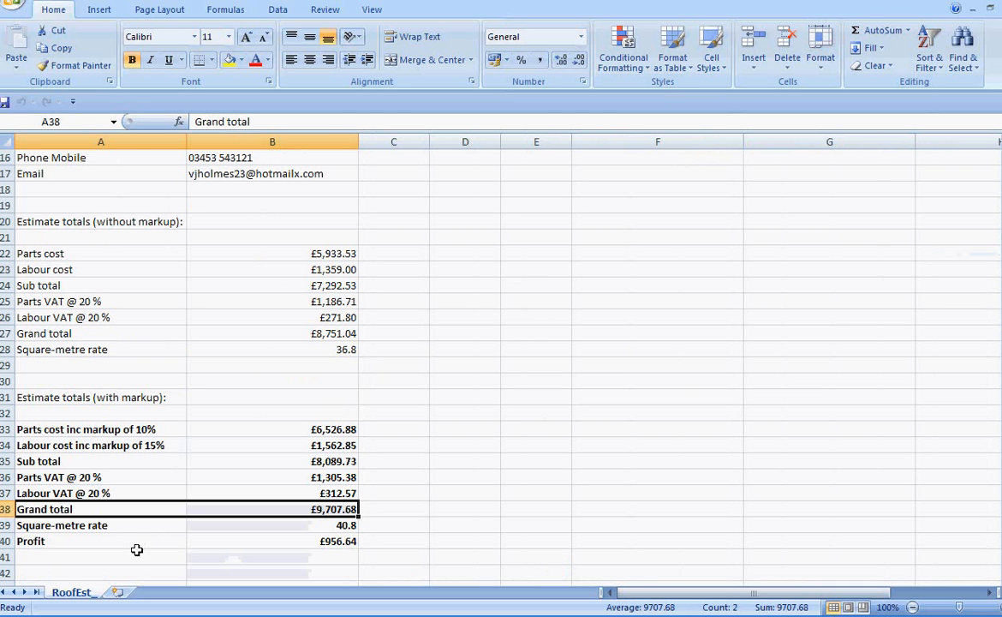
{"action": "left_click", "coordinate": [305, 541]}
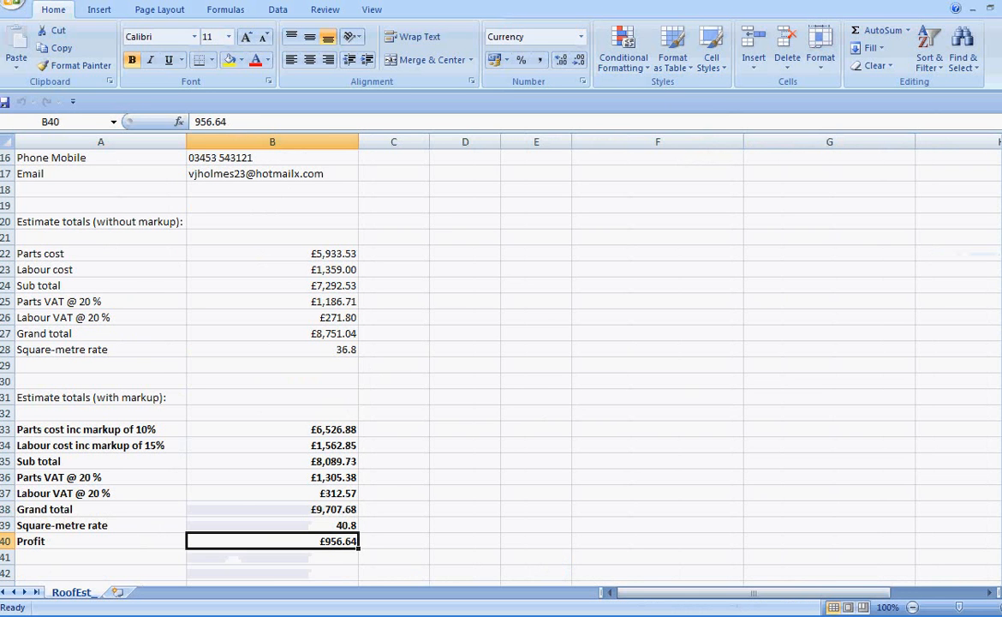
{"action": "left_click_drag", "start_coordinate": [1000, 337], "coordinate": [1000, 484]}
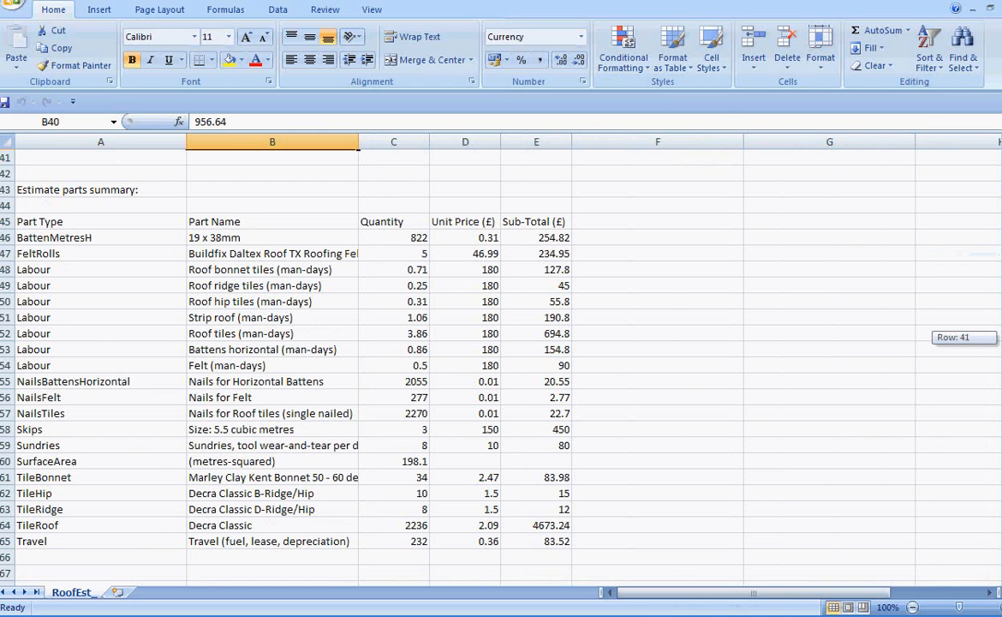
{"action": "left_click_drag", "start_coordinate": [1000, 484], "coordinate": [998, 257]}
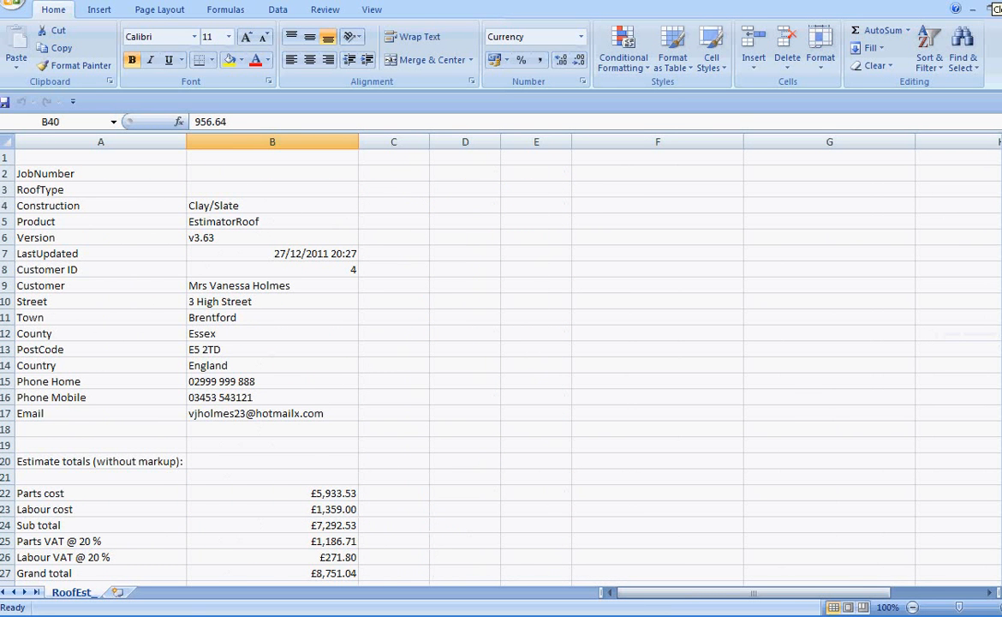
{"action": "left_click", "coordinate": [991, 8]}
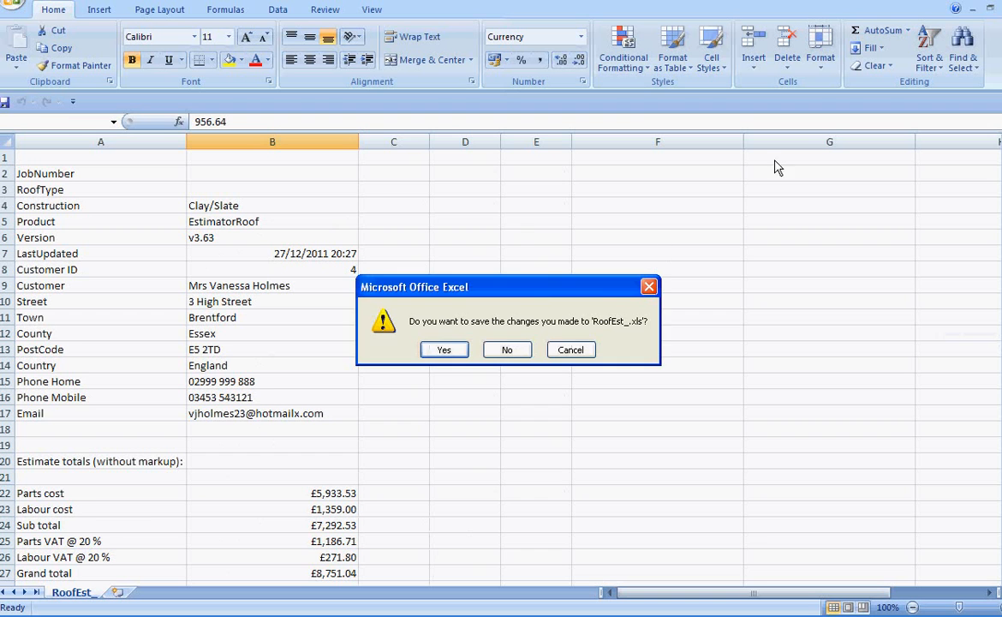
{"action": "left_click", "coordinate": [507, 351]}
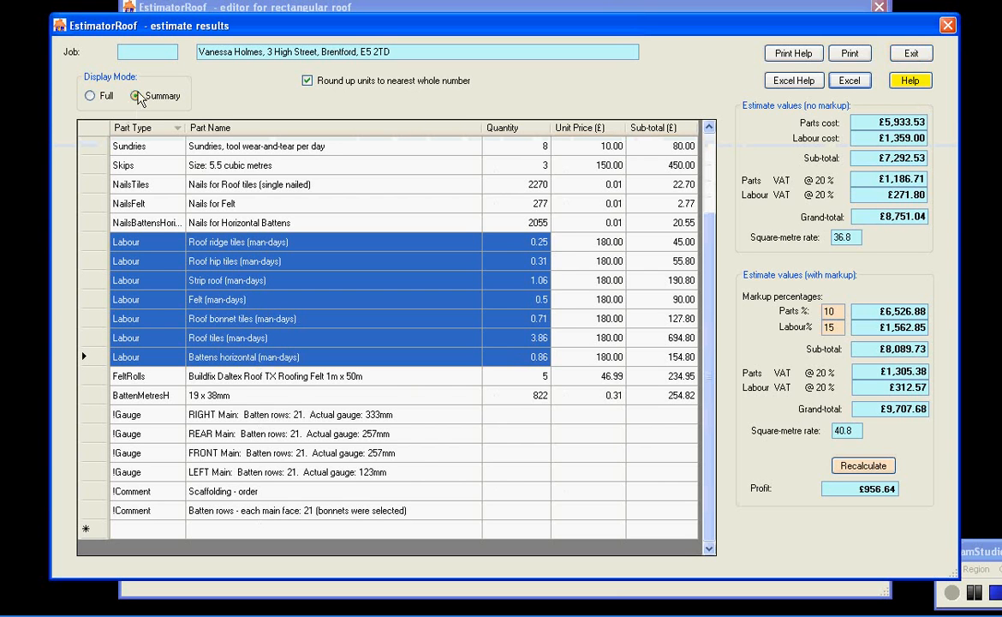
Show the results in full display mode and sort the rows by roof face, then by part type
{"action": "left_click", "coordinate": [90, 95]}
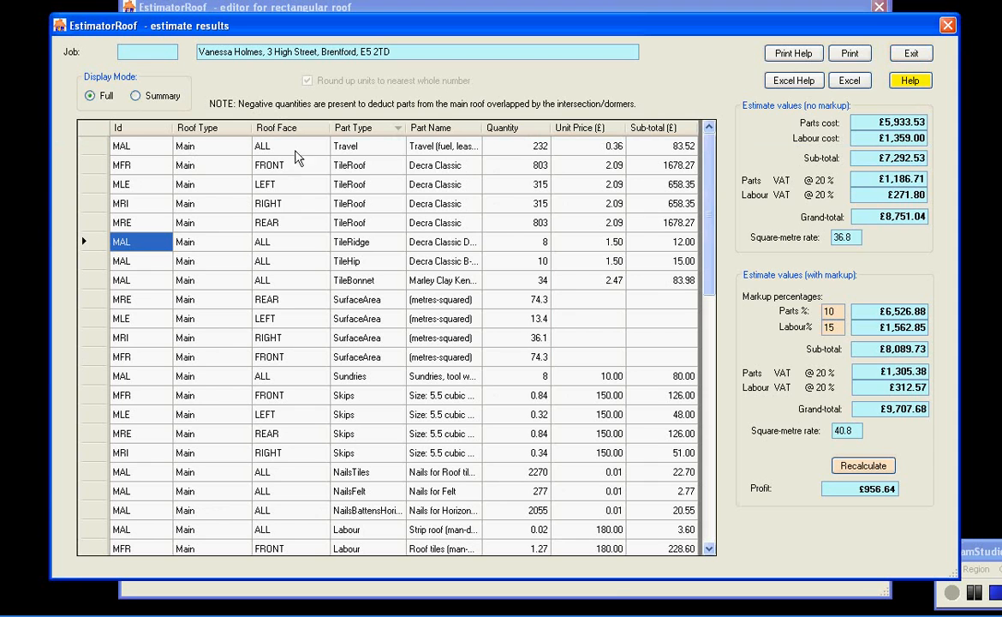
{"action": "left_click", "coordinate": [304, 135]}
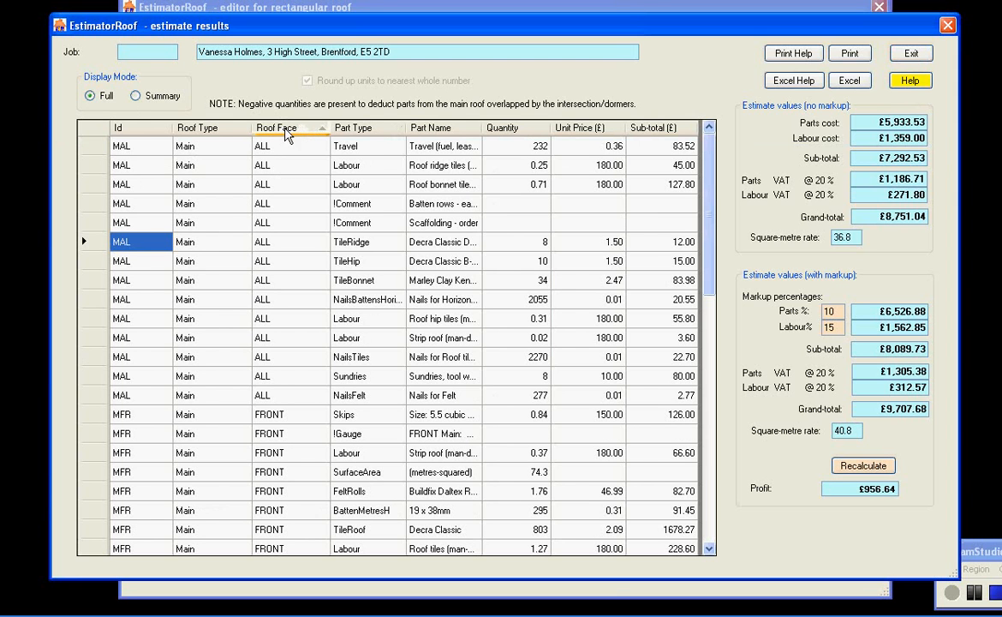
{"action": "left_click_drag", "start_coordinate": [706, 170], "coordinate": [703, 271]}
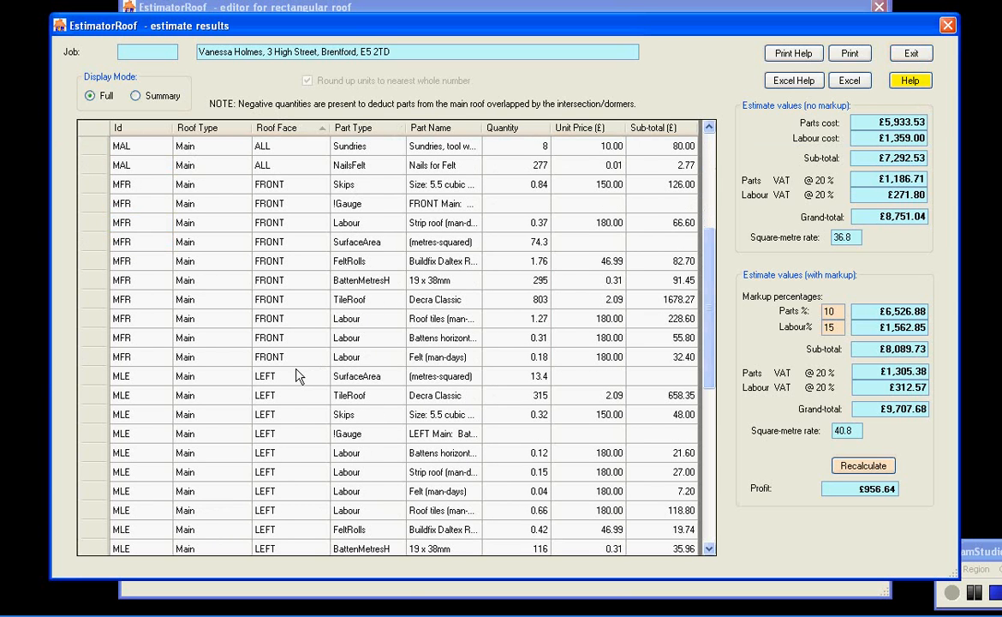
{"action": "left_click_drag", "start_coordinate": [707, 328], "coordinate": [683, 181]}
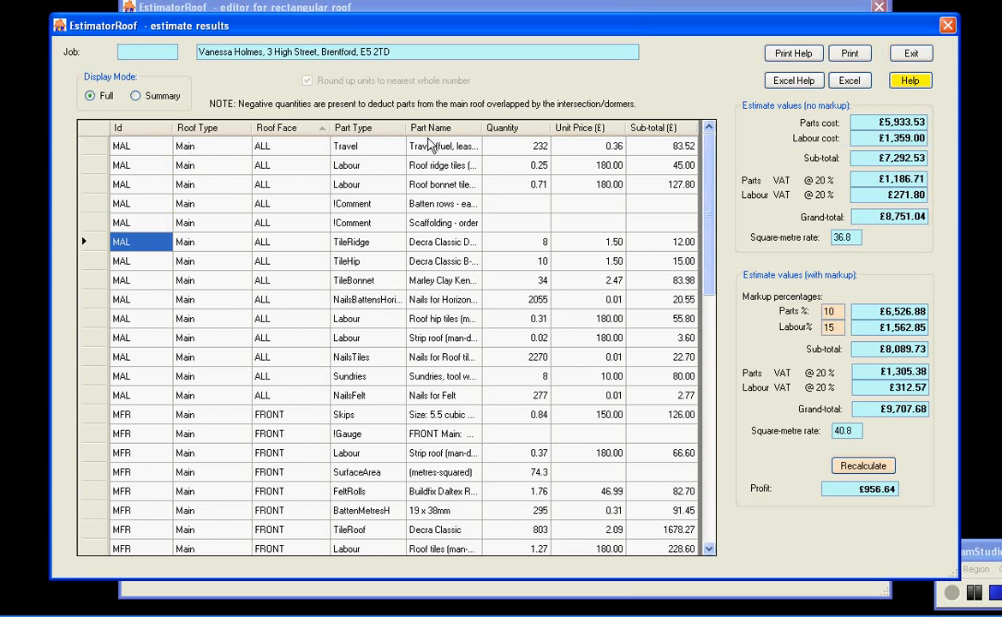
{"action": "left_click", "coordinate": [381, 130]}
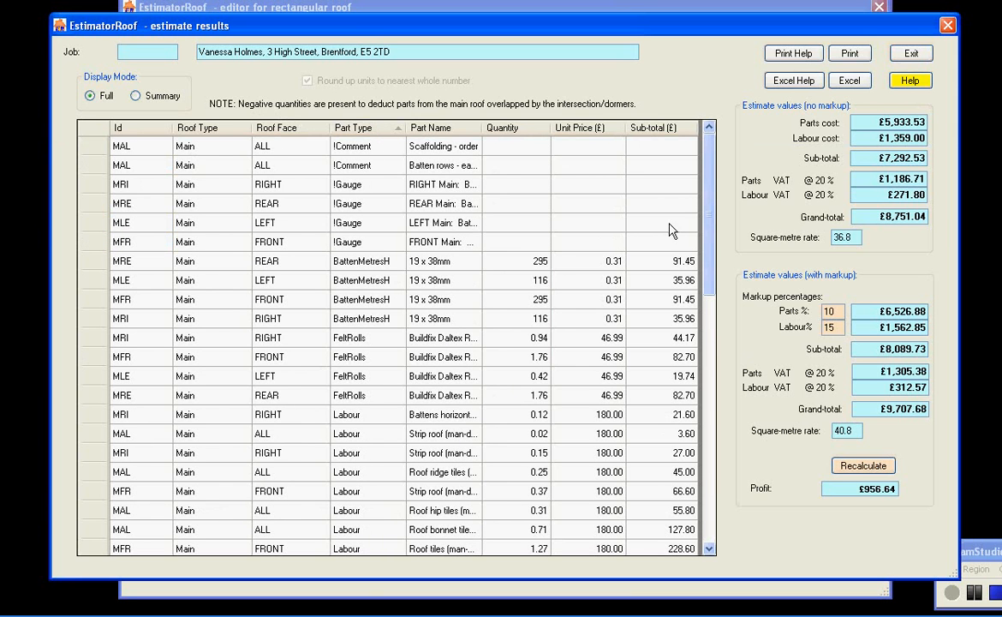
{"action": "scroll", "coordinate": [662, 279], "scroll_direction": "down", "scroll_amount": 1}
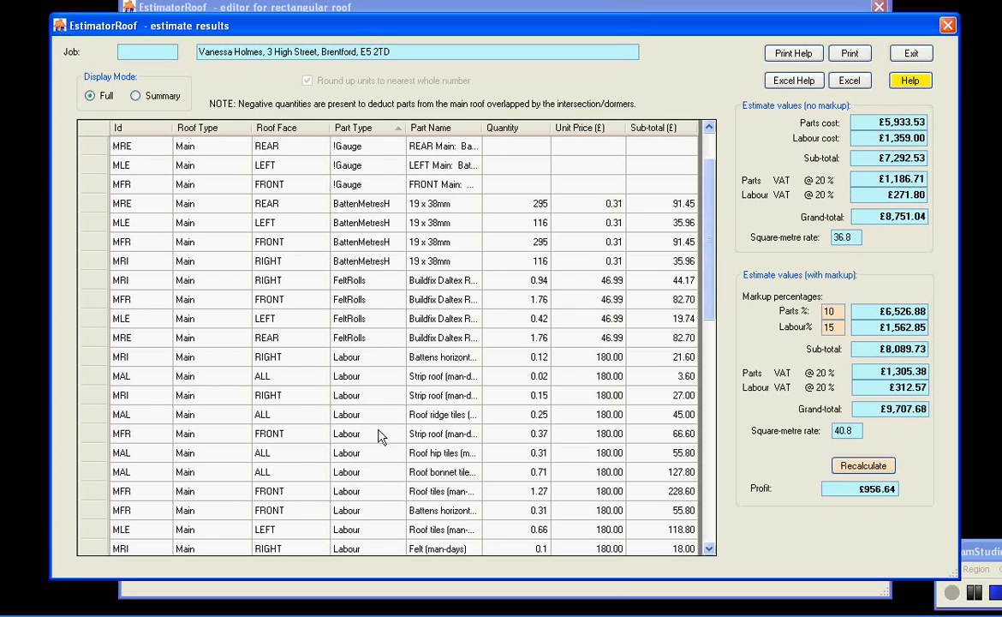
Scroll through the full itemised results and sort the rows by part name
{"action": "left_click_drag", "start_coordinate": [709, 296], "coordinate": [648, 213]}
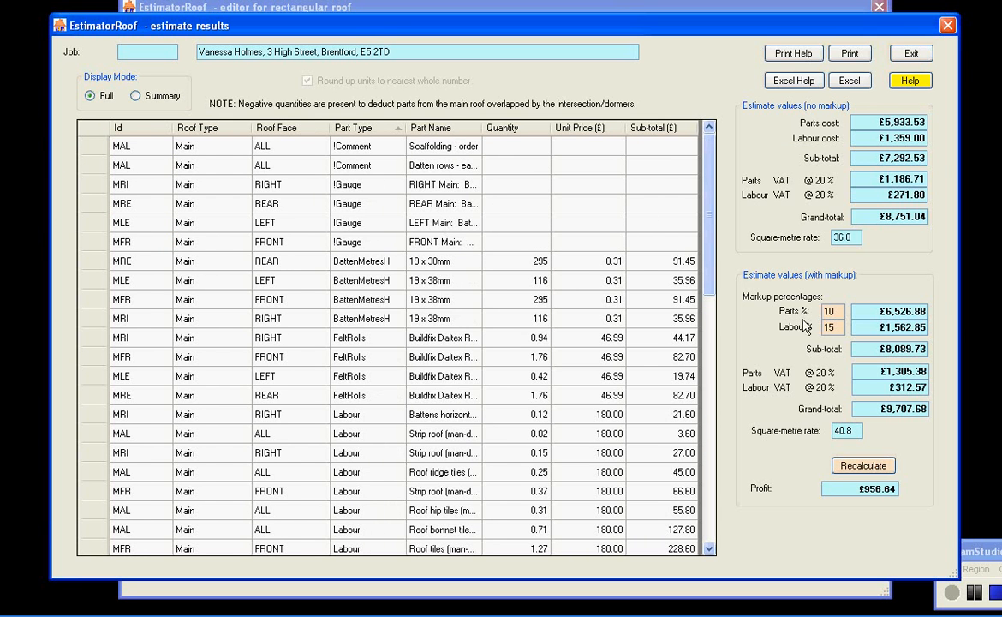
{"action": "left_click_drag", "start_coordinate": [723, 246], "coordinate": [709, 507]}
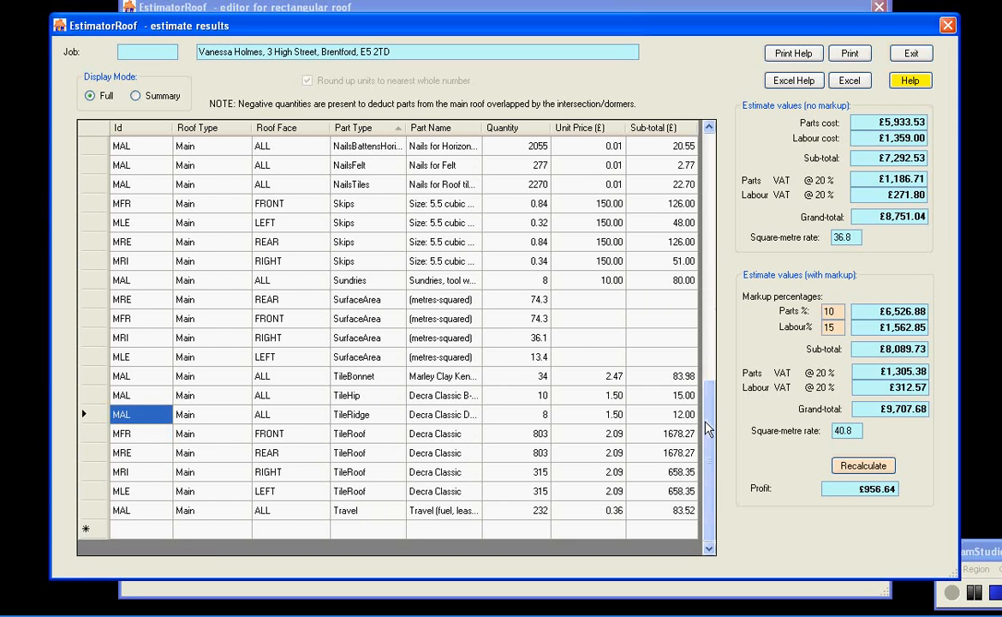
{"action": "left_click_drag", "start_coordinate": [710, 424], "coordinate": [700, 177]}
{"action": "left_click", "coordinate": [445, 127]}
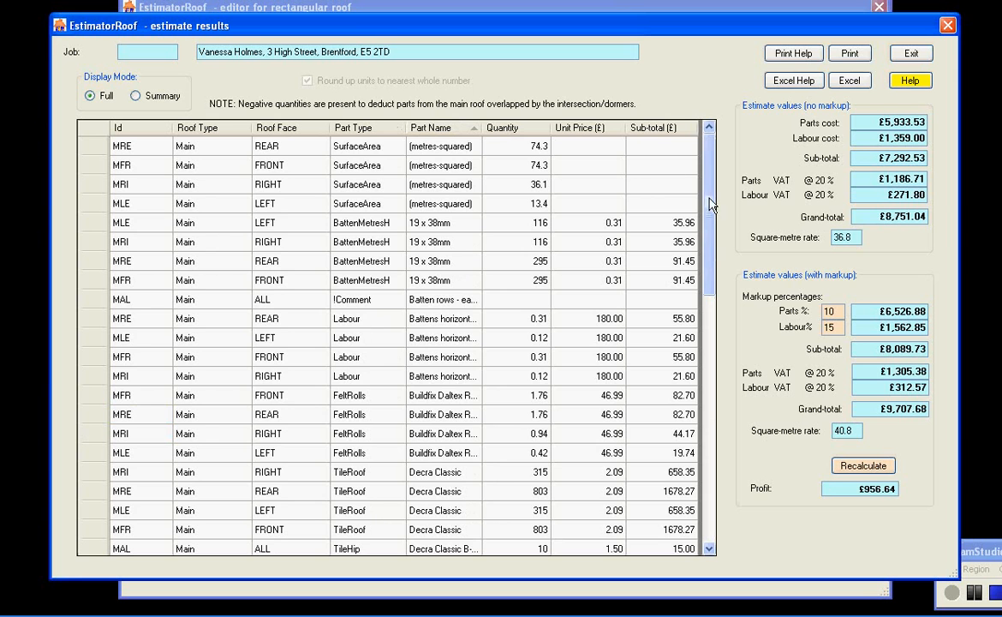
{"action": "left_click_drag", "start_coordinate": [709, 206], "coordinate": [707, 172]}
Switch the results to summary display mode and turn off rounding up units to the nearest whole number
{"action": "left_click", "coordinate": [135, 95]}
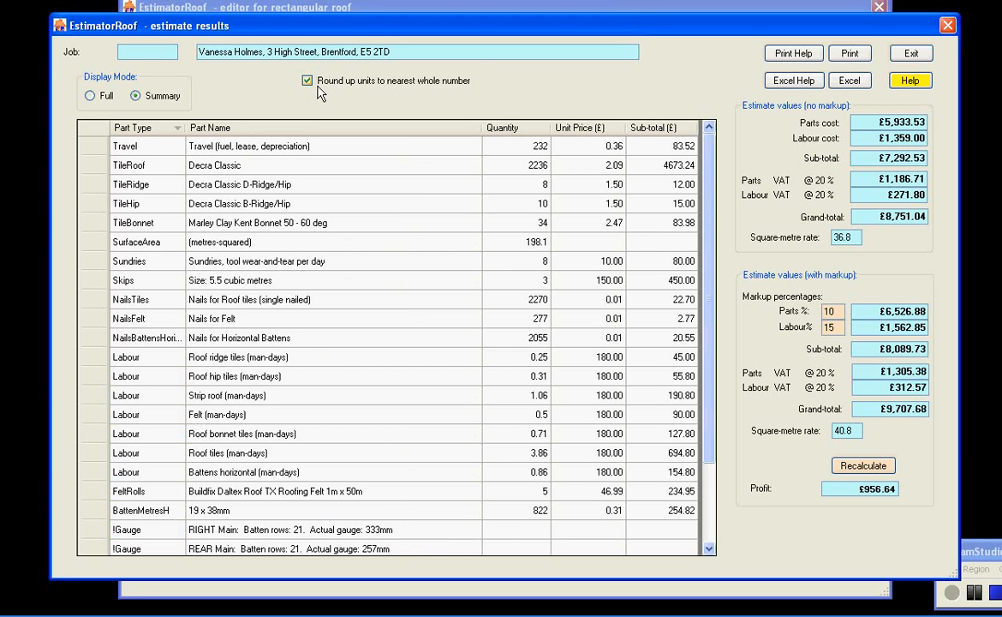
{"action": "left_click", "coordinate": [307, 81]}
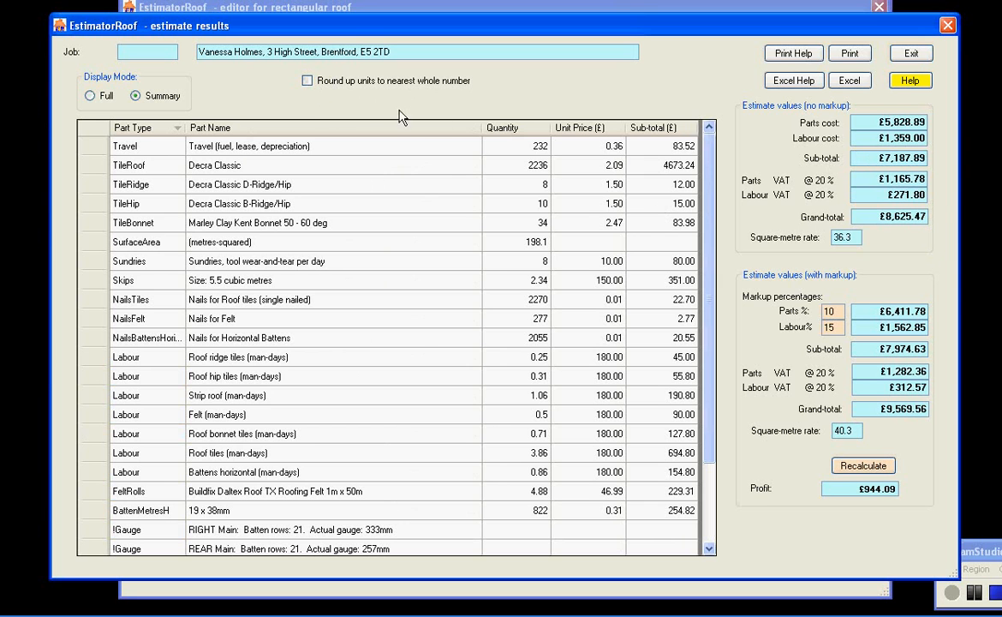
{"action": "left_click", "coordinate": [339, 82]}
{"action": "left_click", "coordinate": [364, 88]}
{"action": "left_click", "coordinate": [307, 79]}
{"action": "left_click", "coordinate": [996, 595]}
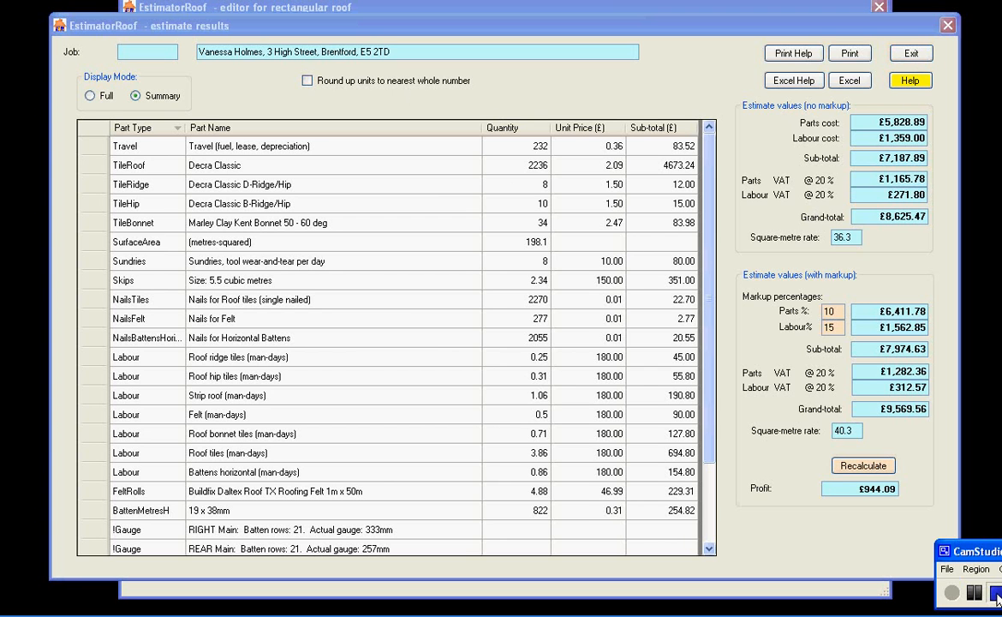